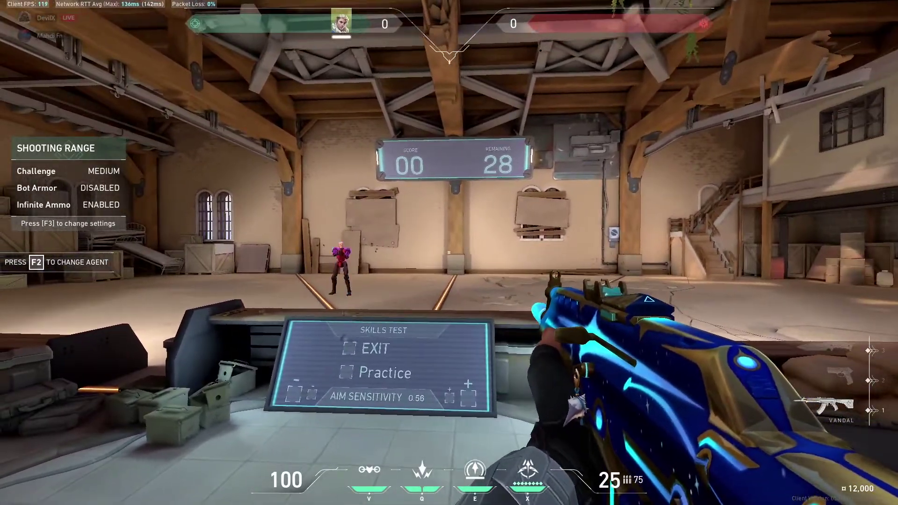
left_click(449, 253)
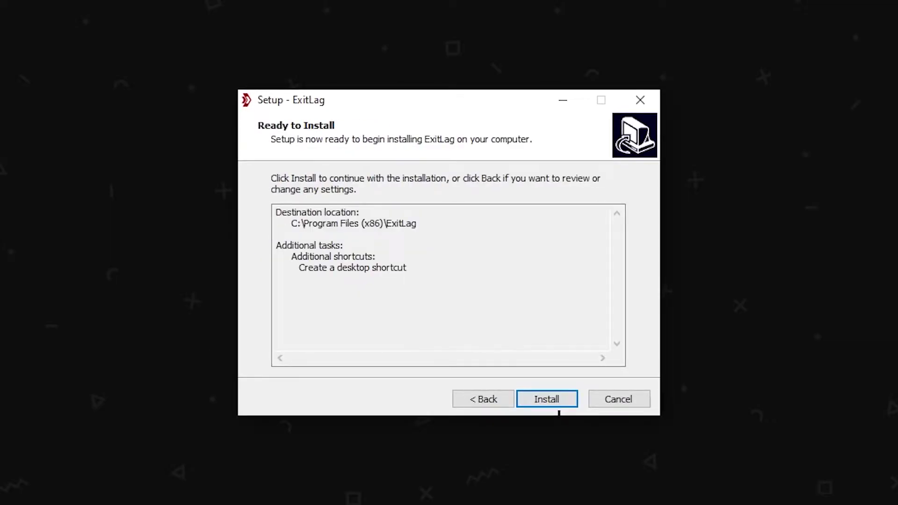
- Install ExitLag to C:\Program Files (x86)\ExitLag with a desktop shortcut
left_click(556, 405)
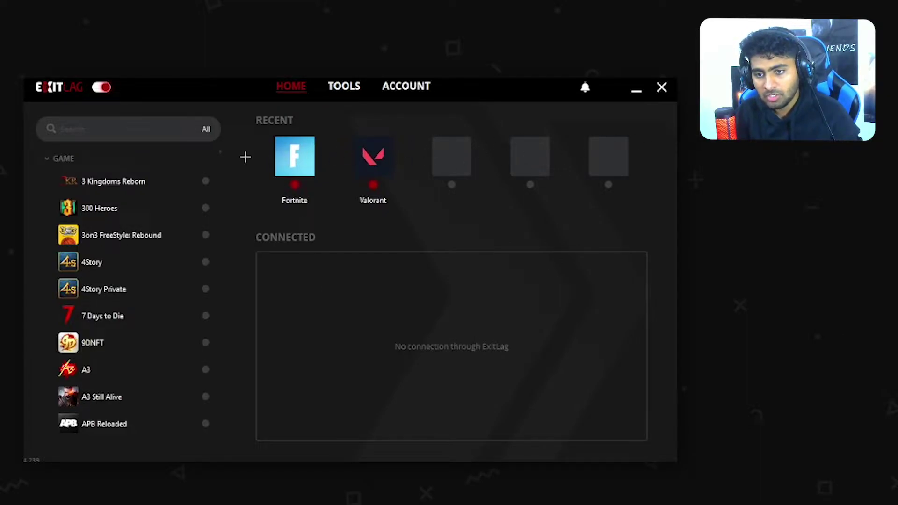
- Search the game list for Valorant and open its route settings
left_click(99, 129)
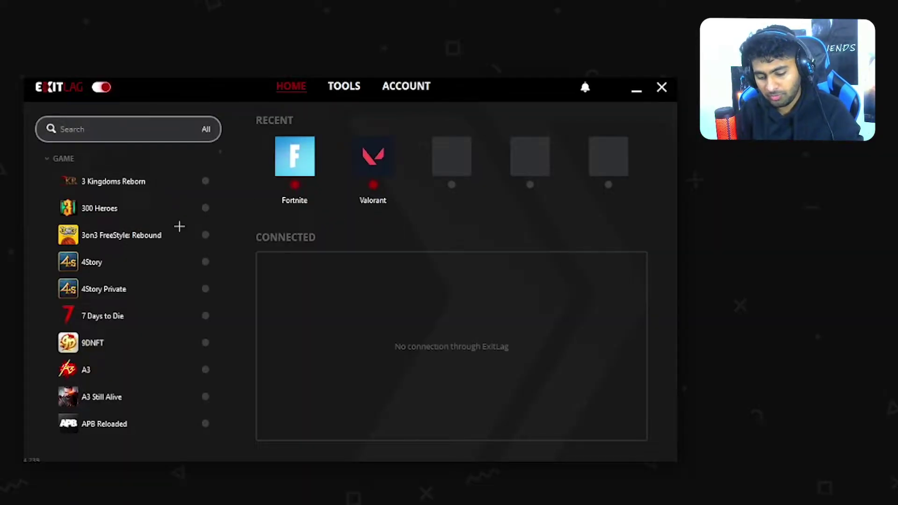
type("Valorant")
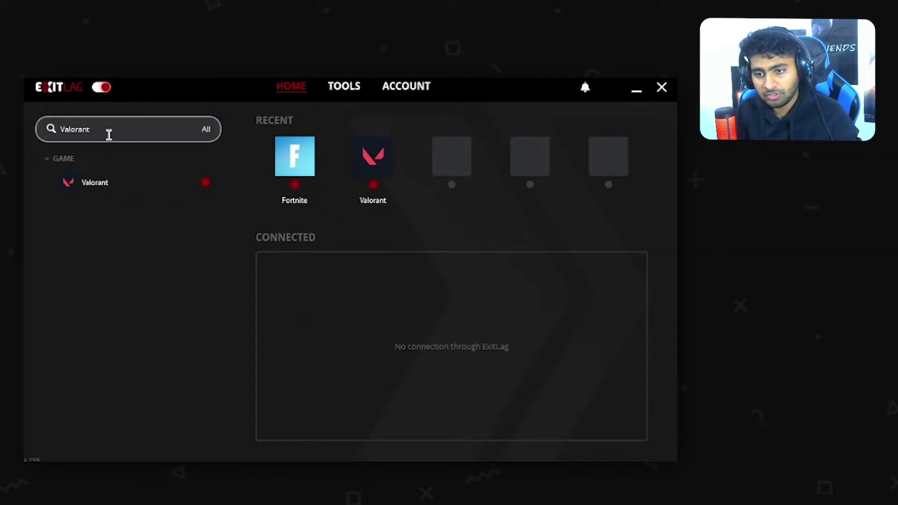
left_click(69, 182)
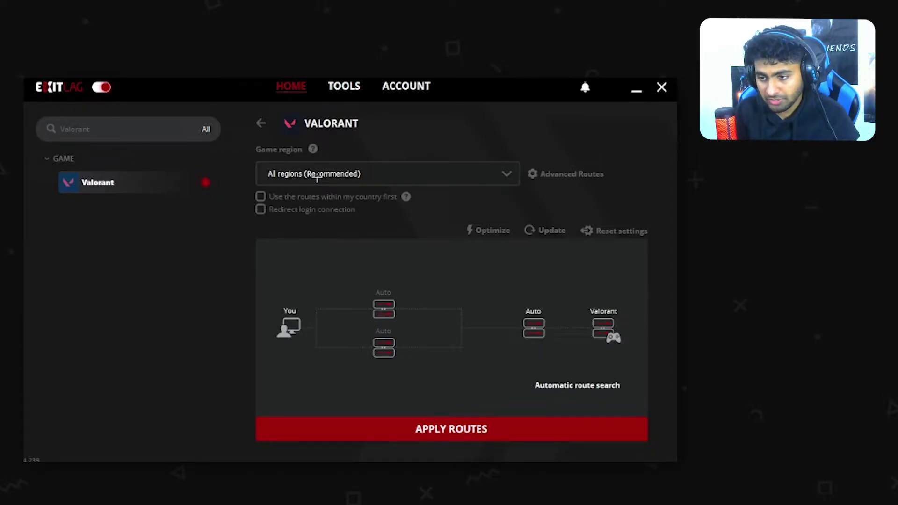
- Set Valorant's game region to the BH Manama01 server in the Asia group
left_click(317, 176)
scroll(361, 252, "down", 10)
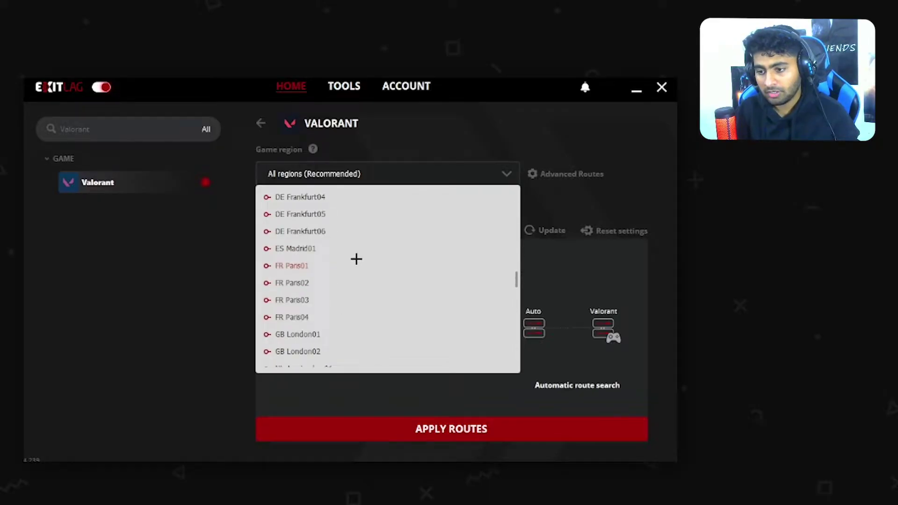
scroll(357, 259, "down", 10)
scroll(365, 266, "up", 8)
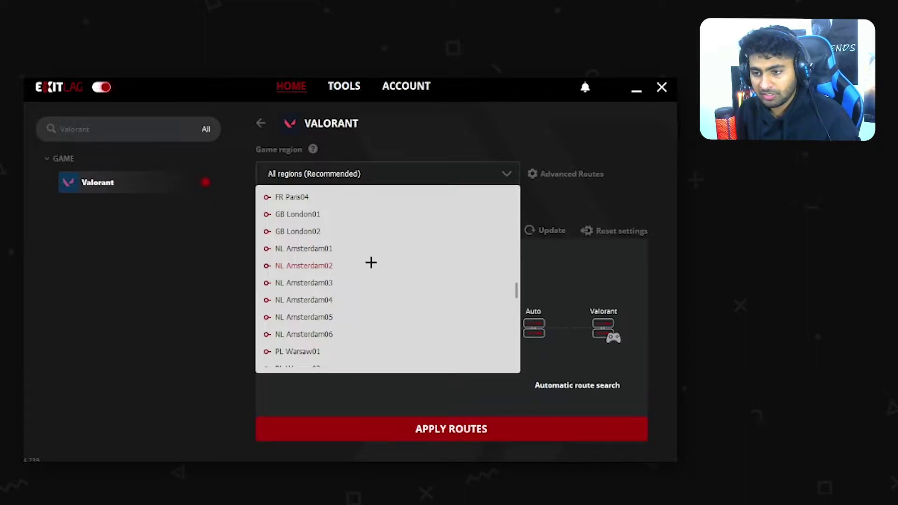
scroll(371, 263, "down", 3)
scroll(371, 261, "down", 1)
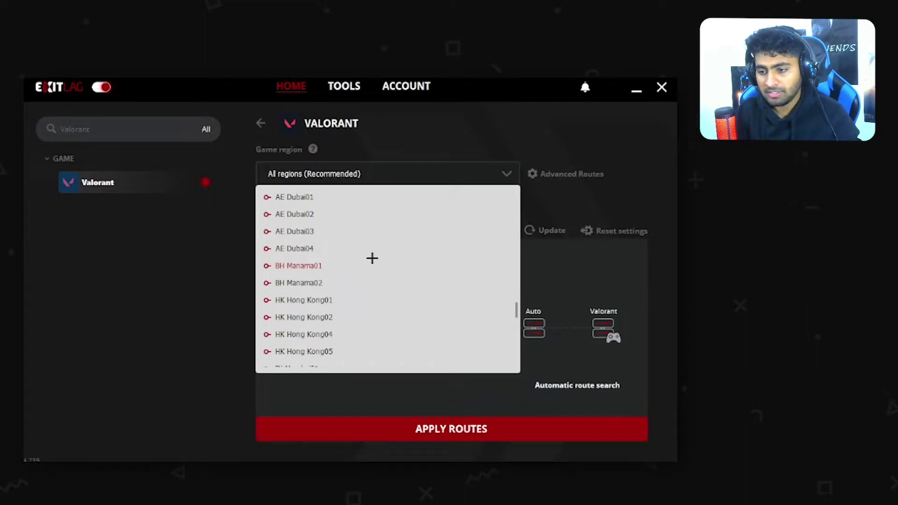
left_click(307, 265)
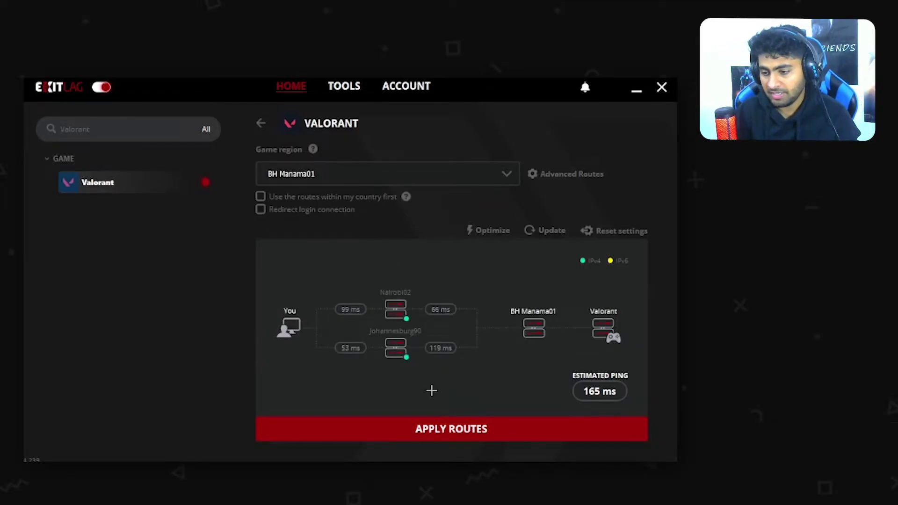
- Try AE Dubai01 and AE Dubai04 as Valorant's game region to compare estimated ping, ending on BH Manama01
left_click(340, 177)
left_click(308, 198)
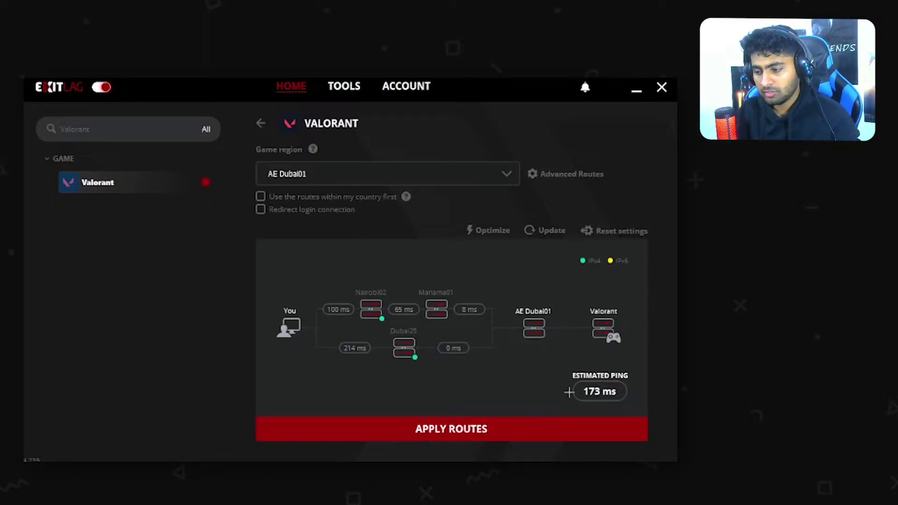
left_click(332, 173)
scroll(365, 261, "up", 1)
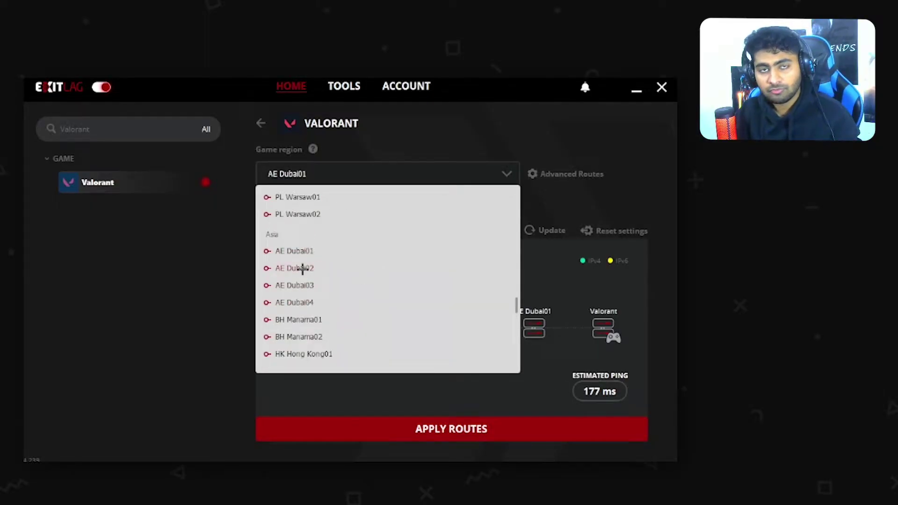
left_click(302, 296)
left_click(317, 179)
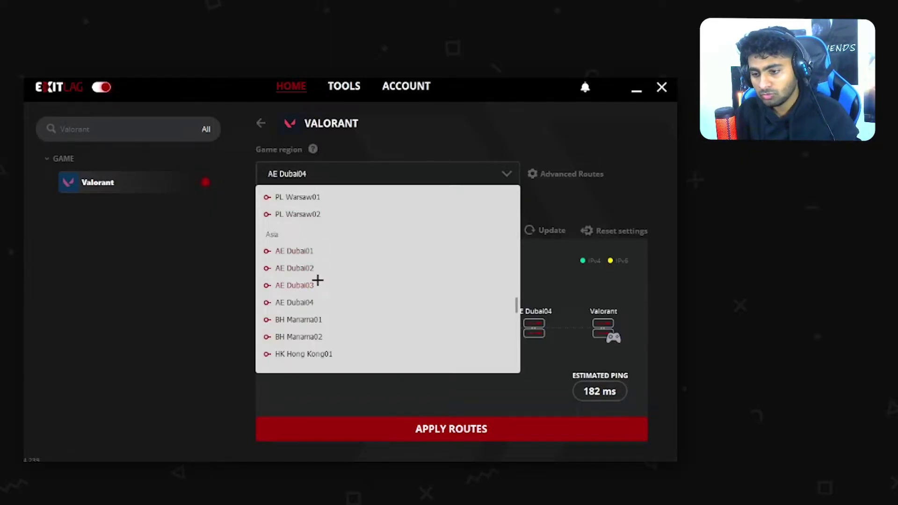
left_click(305, 321)
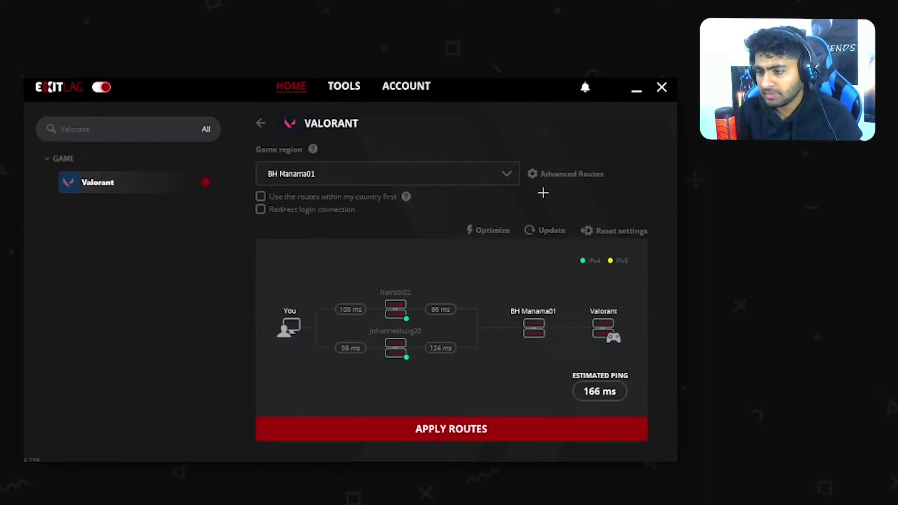
- Apply the advanced route settings for Valorant with 0 TCP routes and 2 UDP routes
left_click(552, 175)
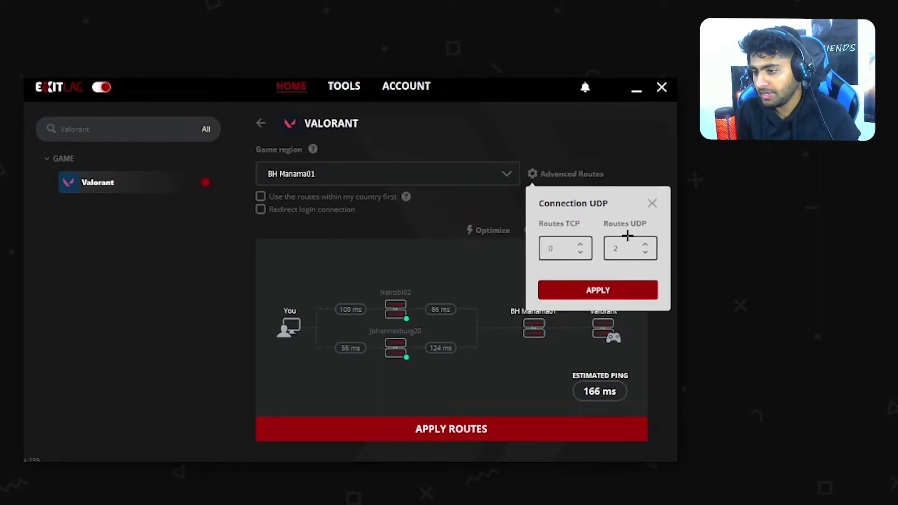
left_click(599, 292)
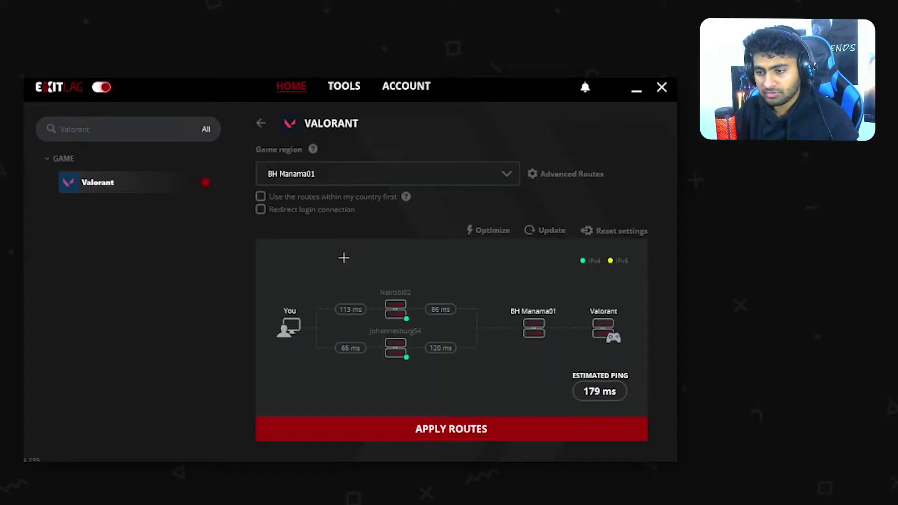
left_click(370, 180)
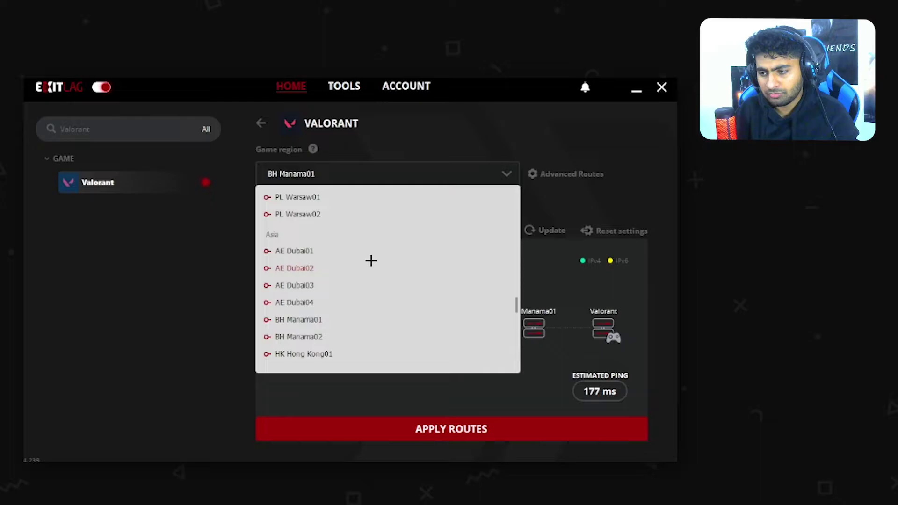
left_click_drag(514, 305, 517, 193)
left_click(305, 218)
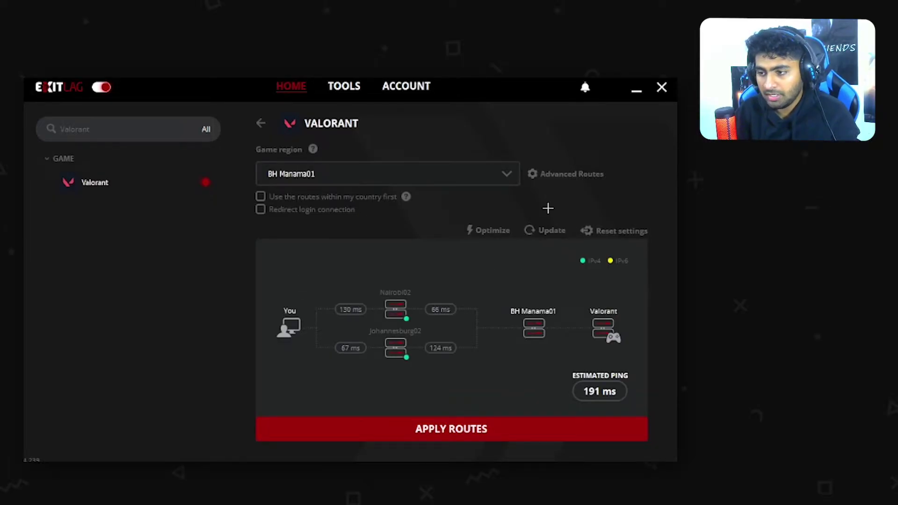
- Reapply the advanced settings with 2 UDP routes and apply the Valorant routes through BH Manama01
left_click(557, 175)
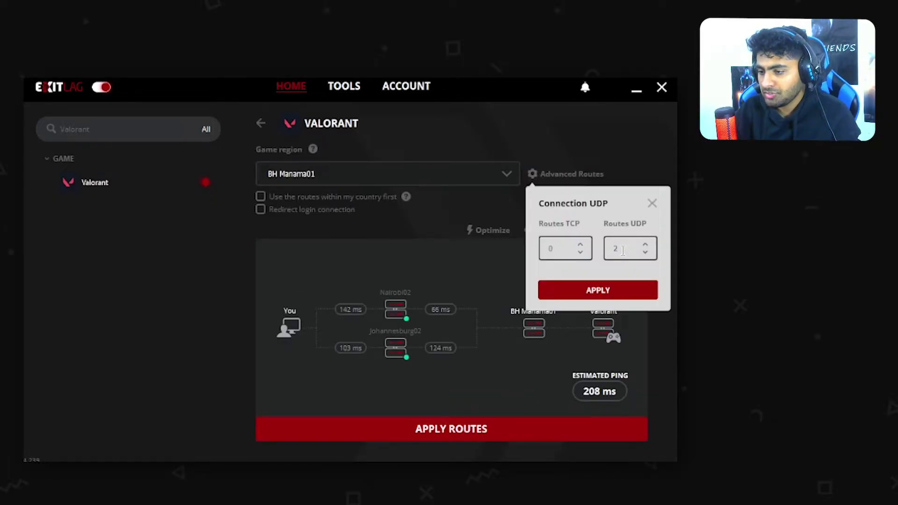
left_click(572, 290)
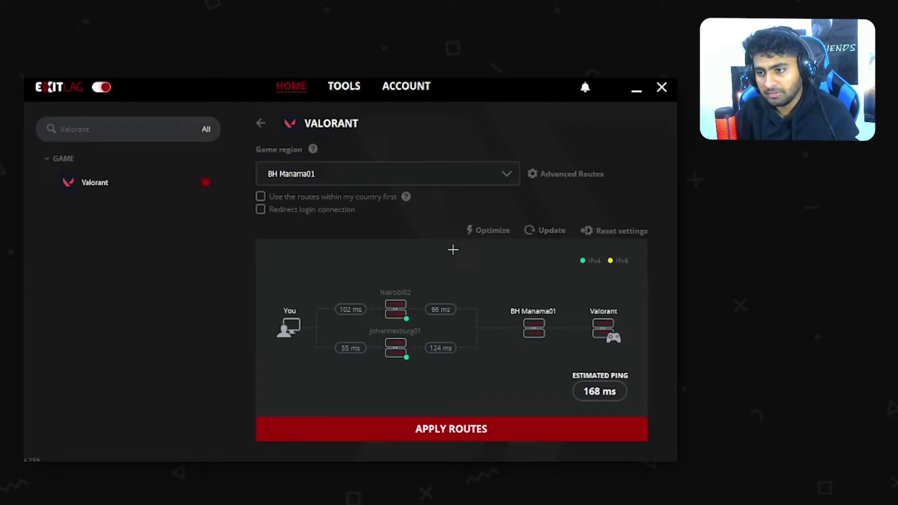
left_click(442, 430)
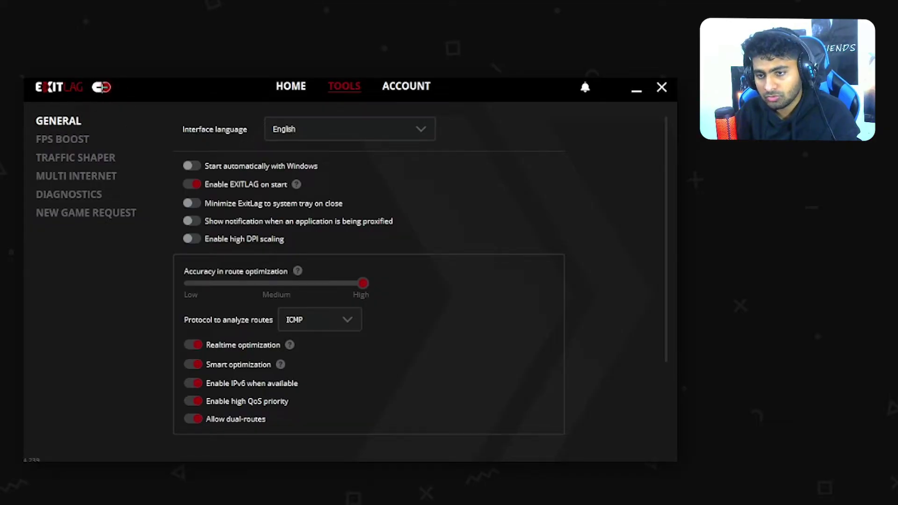
- Review the general tool settings, including route optimization accuracy, its toggles and the protocols available to analyze routes
scroll(550, 256, "down", 3)
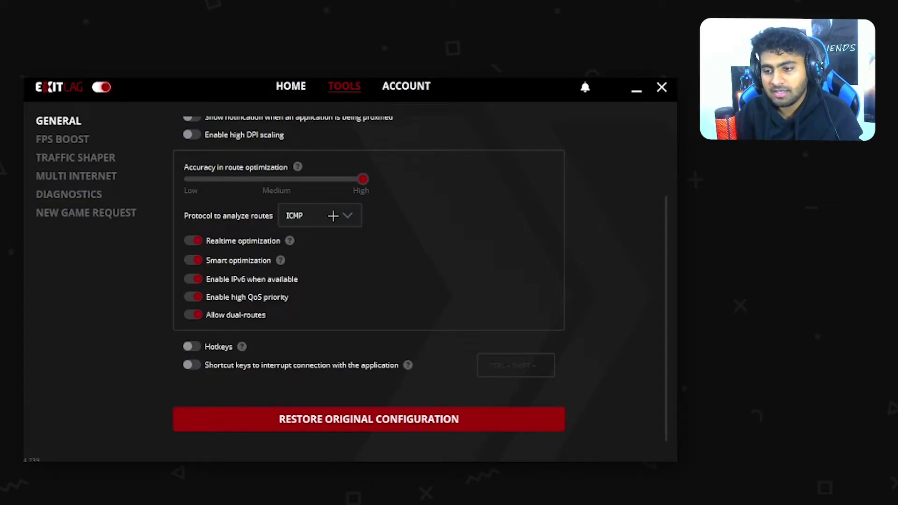
left_click(333, 215)
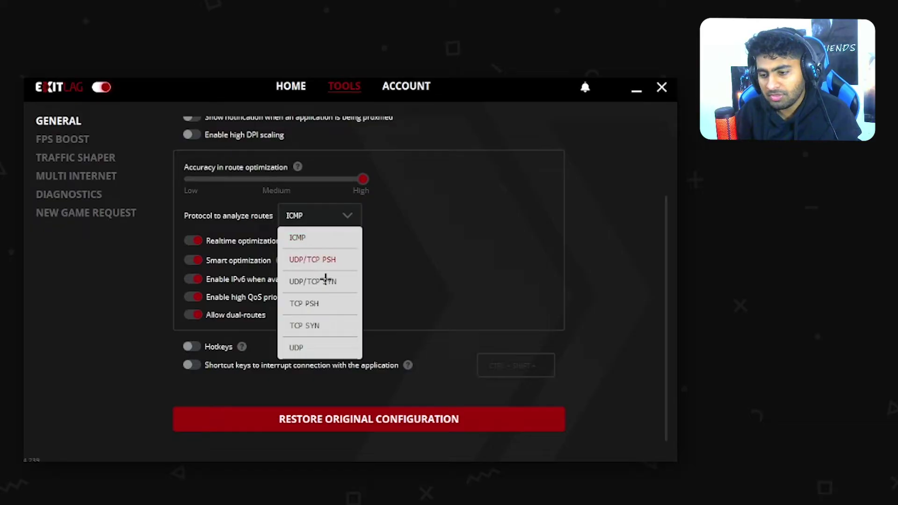
left_click(432, 279)
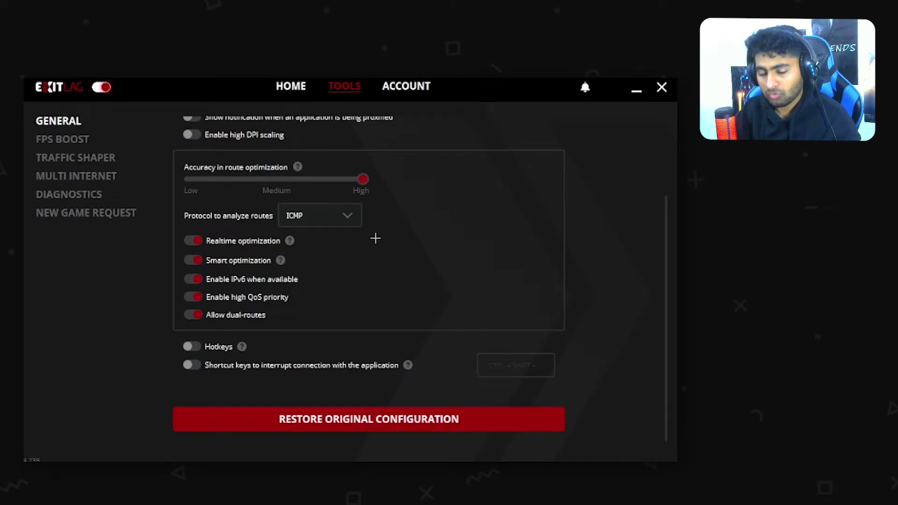
left_click(331, 217)
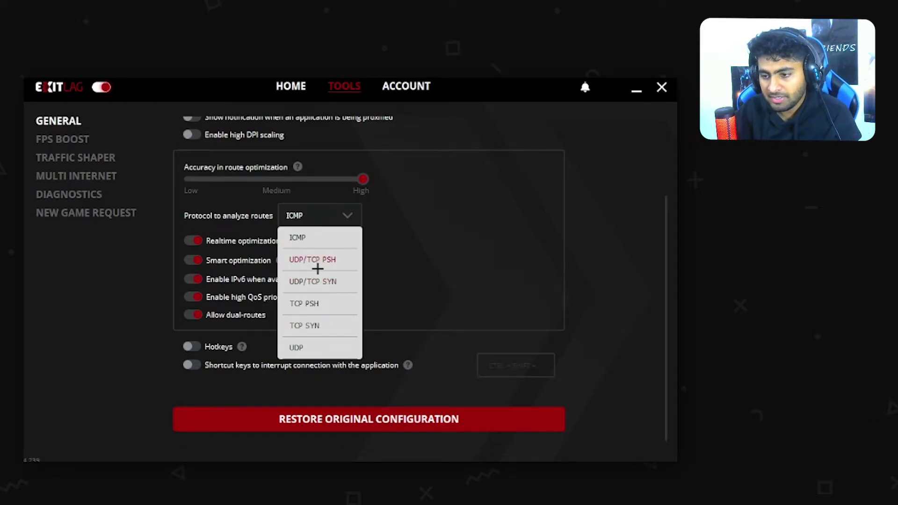
left_click(435, 250)
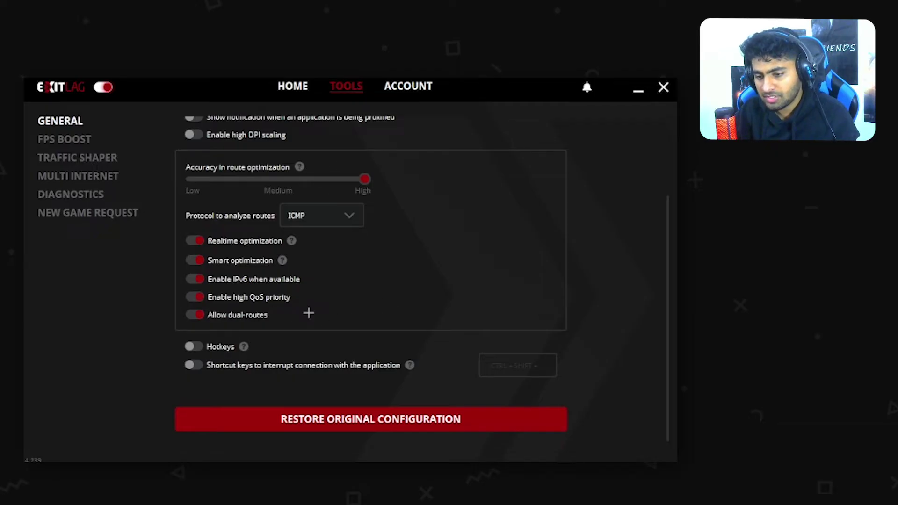
scroll(520, 281, "up", 2)
scroll(515, 269, "down", 2)
scroll(514, 269, "up", 2)
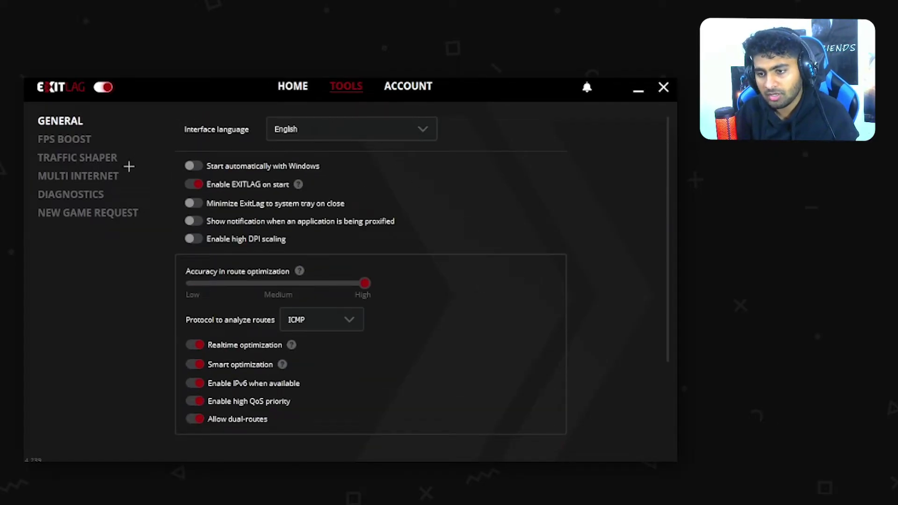
- Review the FPS Boost, Traffic Shaper, Multi Internet, Diagnostics and New Game Request tools
left_click(64, 140)
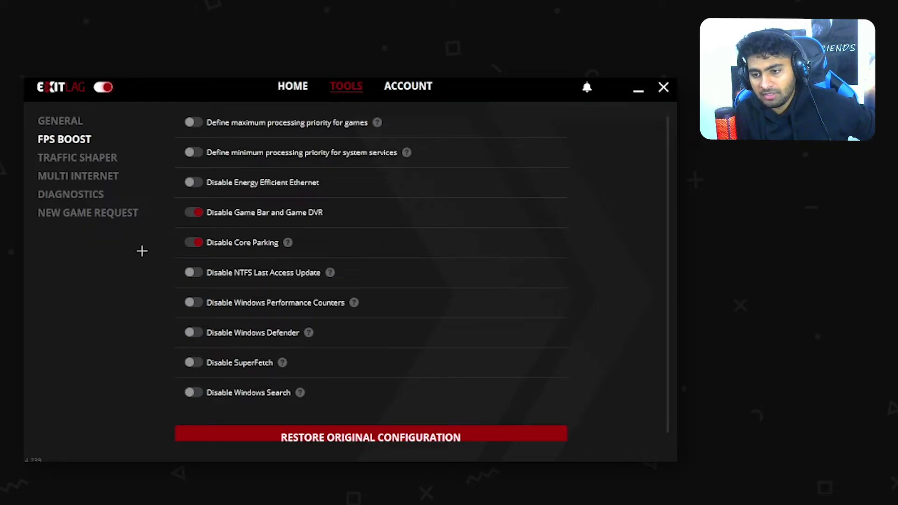
scroll(380, 241, "down", 4)
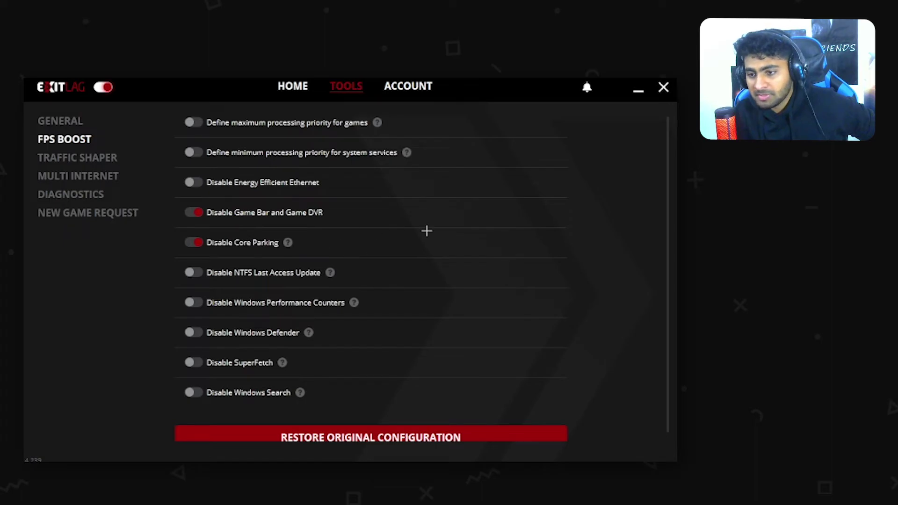
scroll(466, 225, "down", 1)
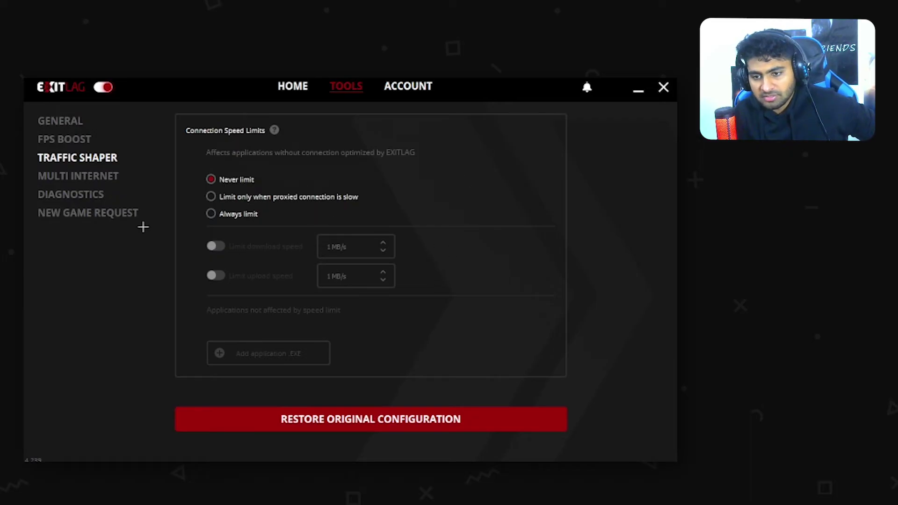
left_click(107, 181)
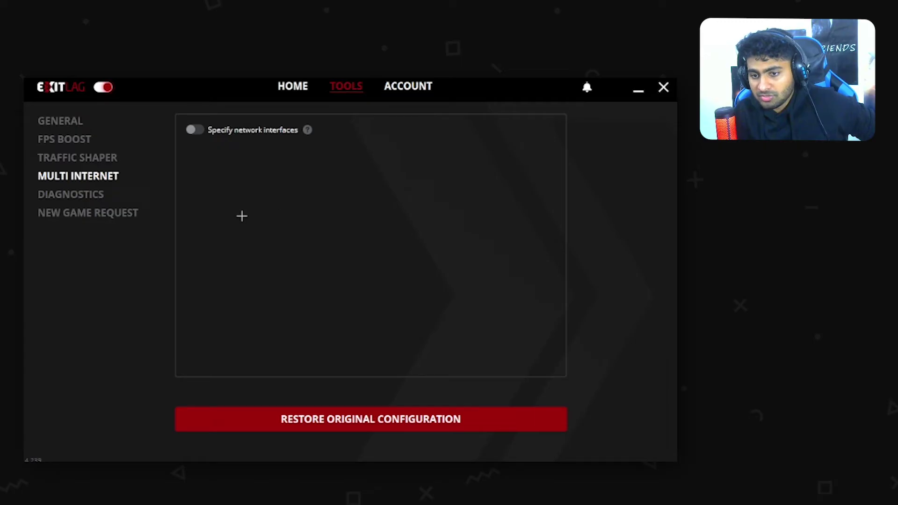
left_click(85, 195)
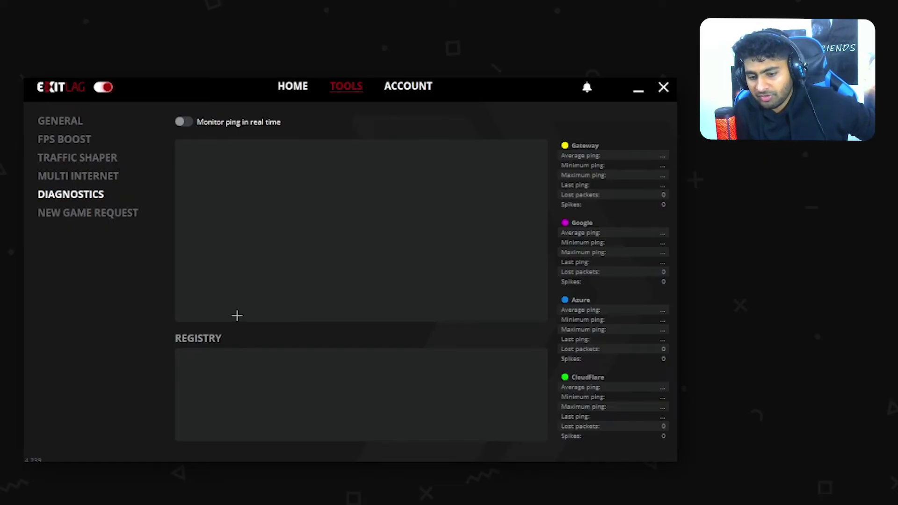
left_click(86, 214)
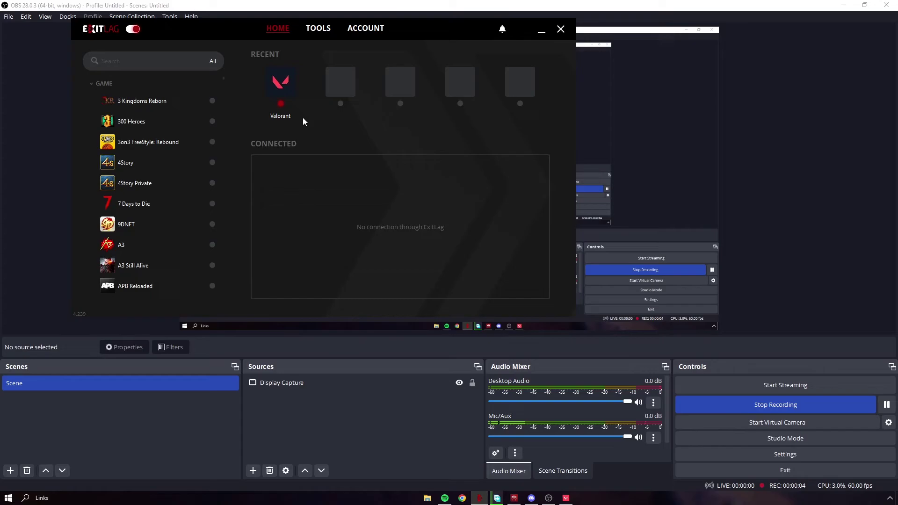
- Open Valorant's route settings from the recent games and look through the game region list
left_click(291, 91)
left_click(297, 93)
scroll(299, 223, "down", 5)
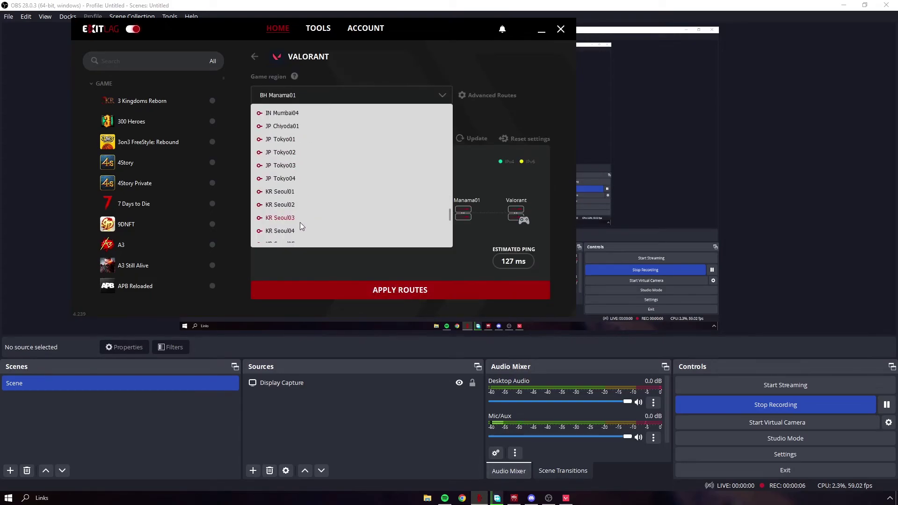
left_click(505, 146)
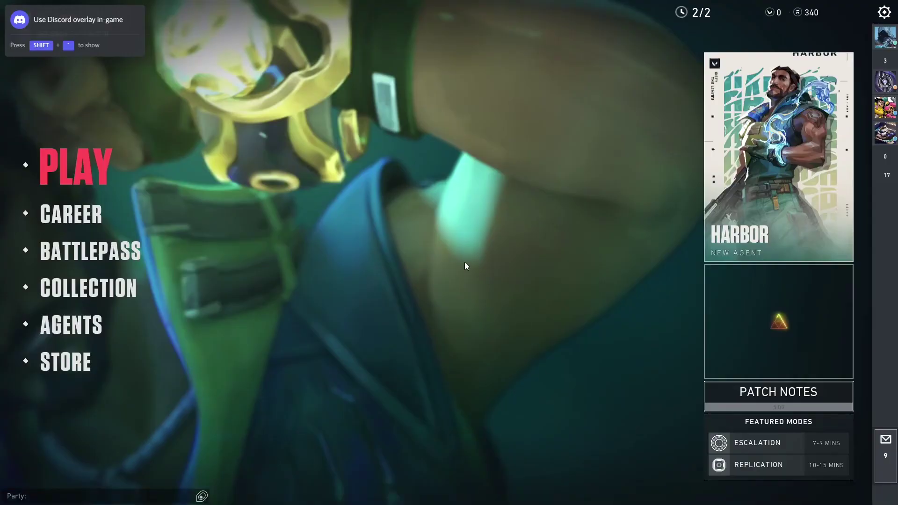
- Switch to Valorant, check the server pings in the play lobby, and open the practice mode selection
left_click(64, 187)
left_click(482, 104)
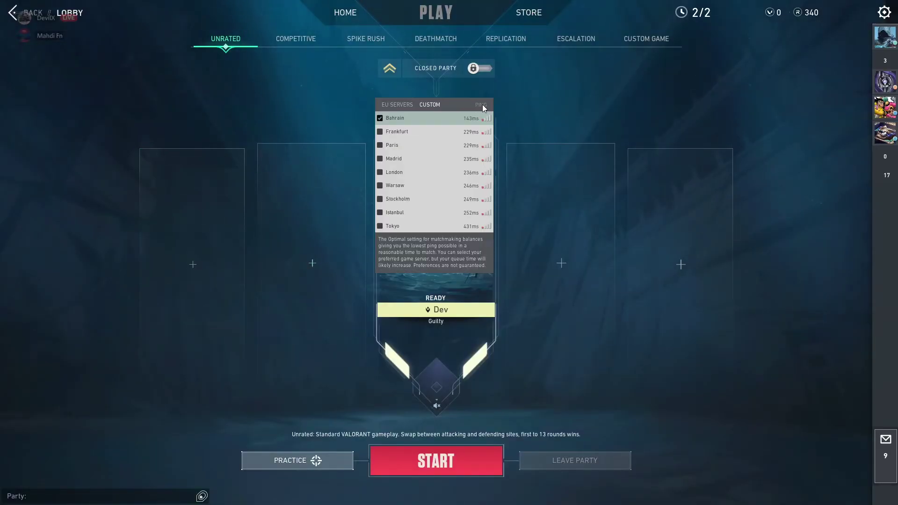
left_click(318, 460)
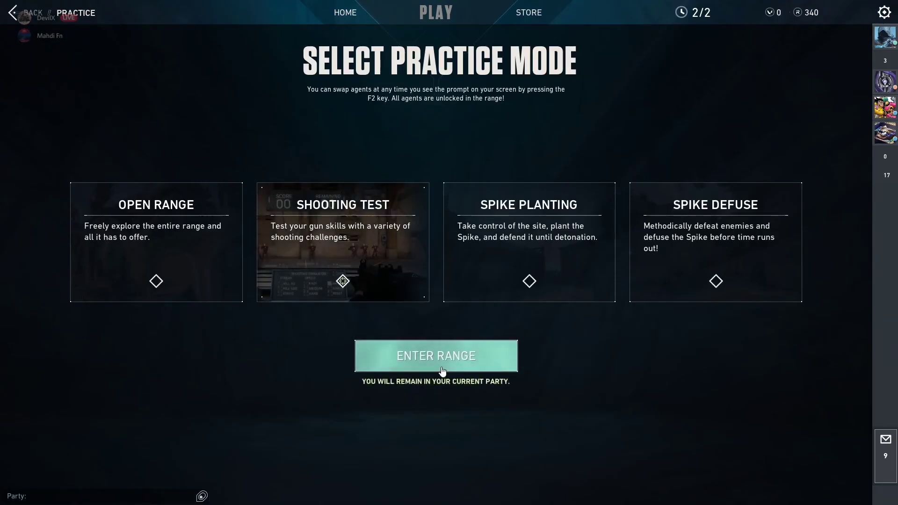